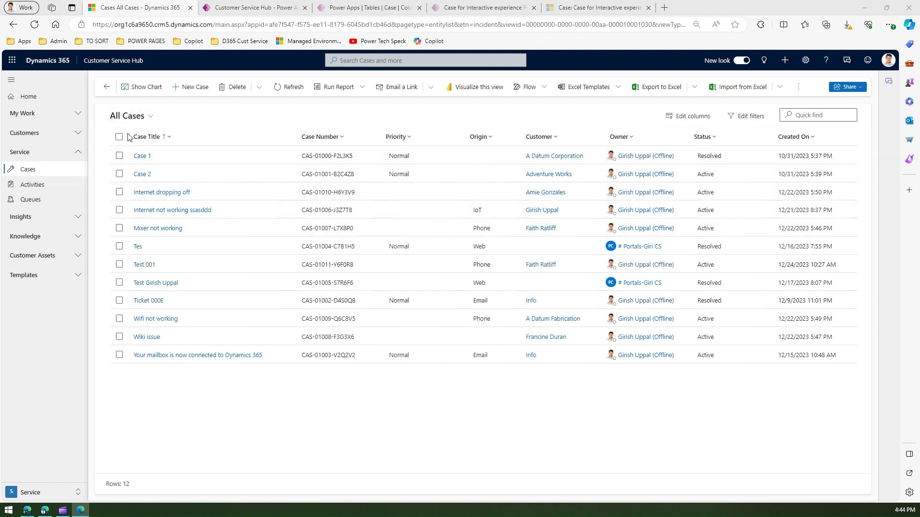
- Open the 'Internet not working ssasddd' case and scroll down to the emails in its timeline
{"action": "left_click", "coordinate": [171, 210]}
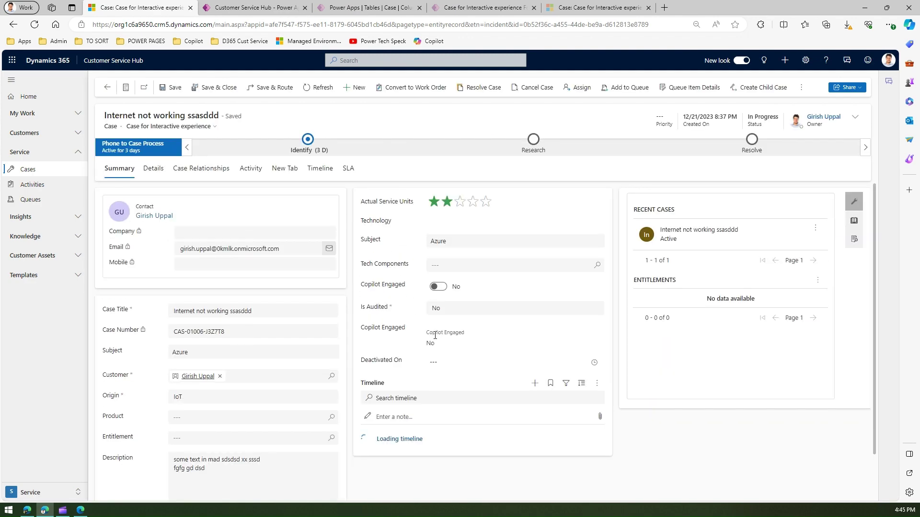
{"action": "scroll", "coordinate": [435, 335], "scroll_direction": "down", "scroll_amount": 5}
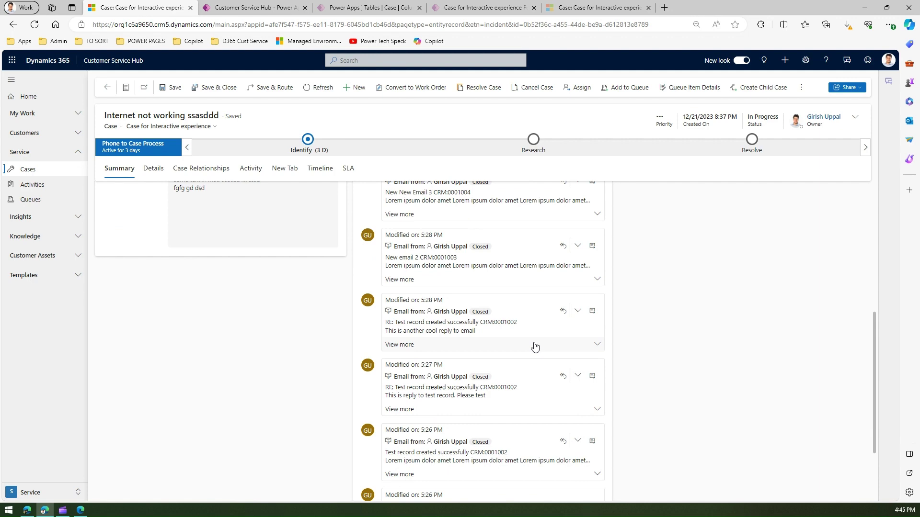
{"action": "scroll", "coordinate": [535, 346], "scroll_direction": "up", "scroll_amount": 5}
{"action": "left_click_drag", "start_coordinate": [875, 315], "coordinate": [891, 400]}
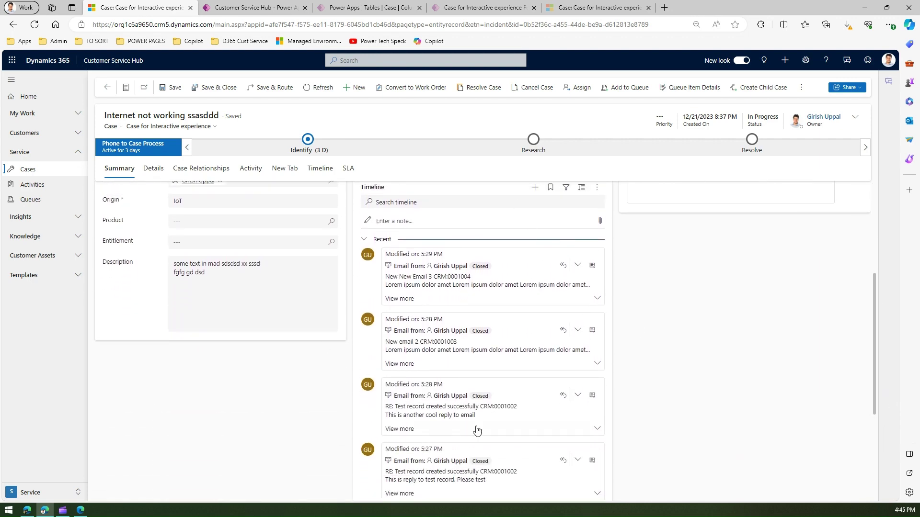
- Switch to the case's Timeline tab and scroll through the test-record emails, replies and active task
{"action": "left_click", "coordinate": [324, 170]}
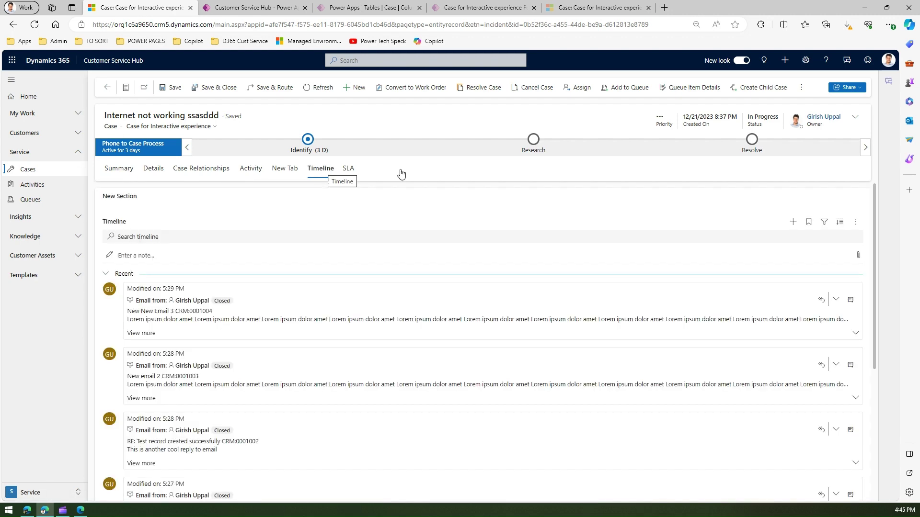
{"action": "left_click_drag", "start_coordinate": [872, 260], "coordinate": [907, 308]}
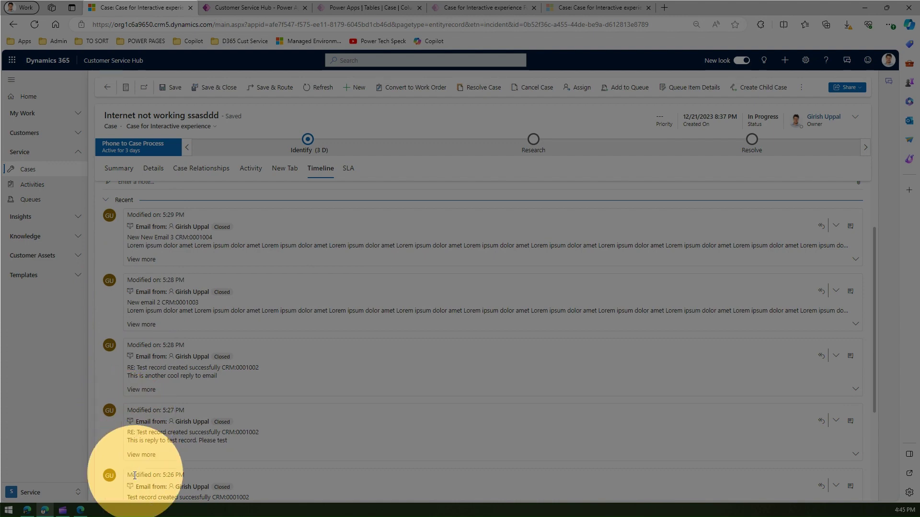
{"action": "left_click_drag", "start_coordinate": [875, 329], "coordinate": [876, 427]}
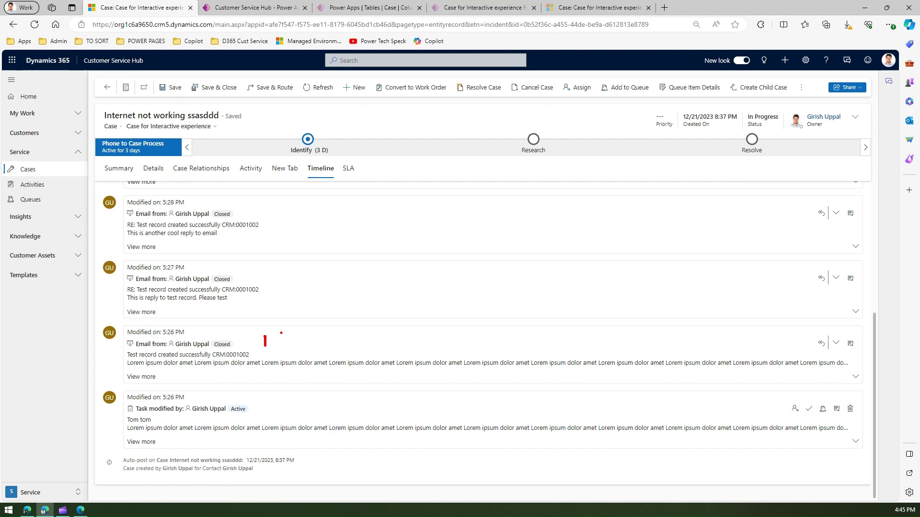
{"action": "left_click_drag", "start_coordinate": [277, 338], "coordinate": [282, 227]}
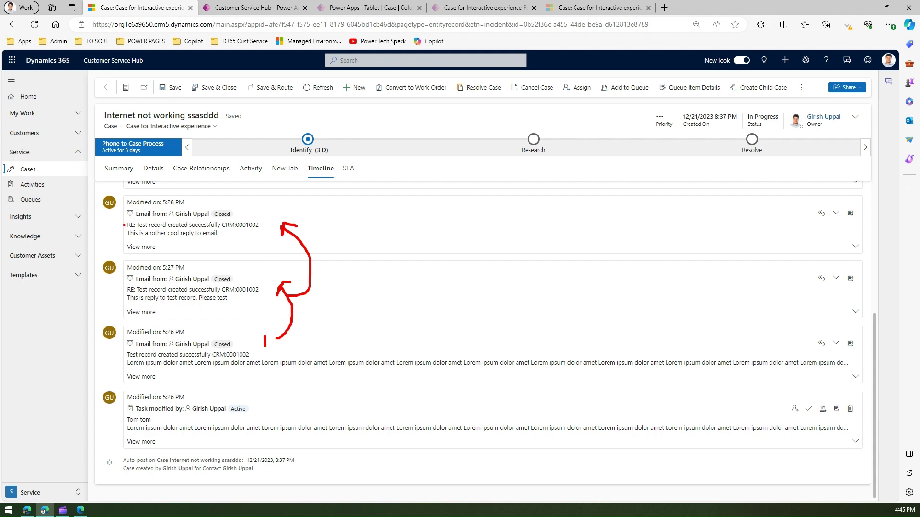
{"action": "key", "text": "Escape"}
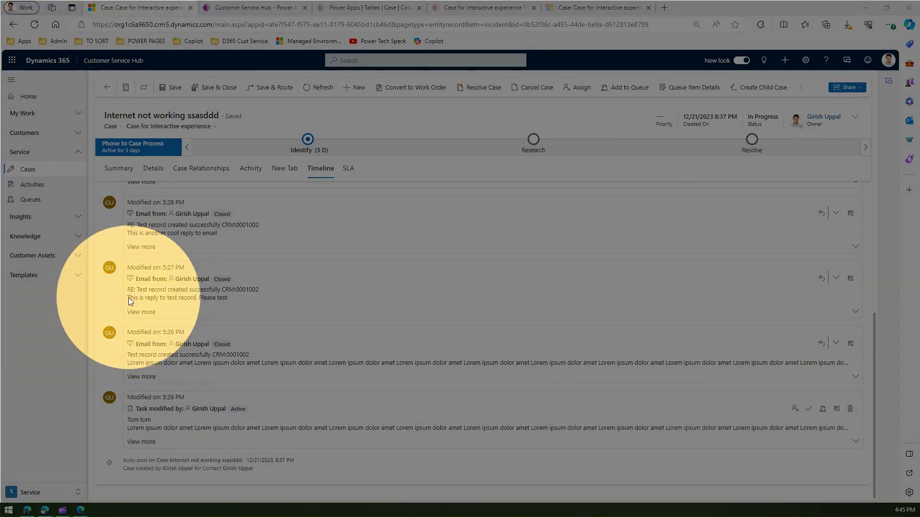
{"action": "left_click_drag", "start_coordinate": [873, 375], "coordinate": [878, 278]}
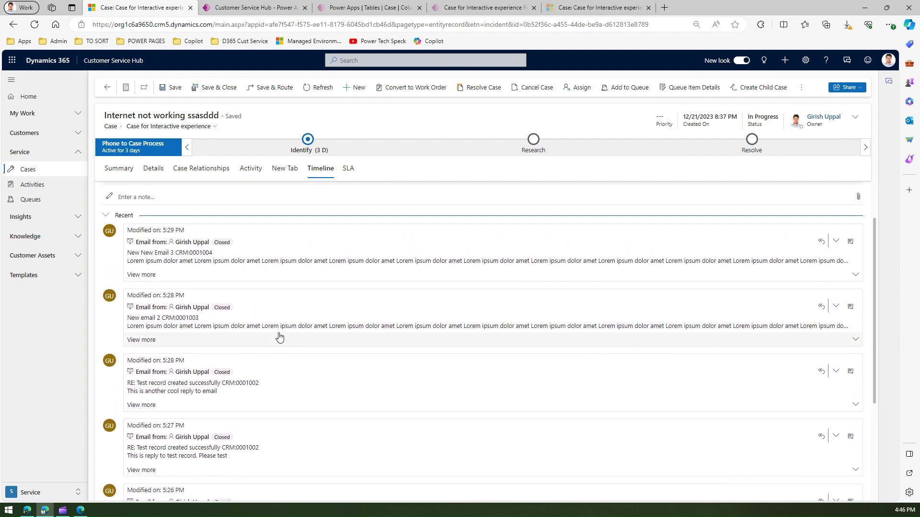
{"action": "left_click_drag", "start_coordinate": [295, 309], "coordinate": [306, 318]}
{"action": "left_click_drag", "start_coordinate": [300, 235], "coordinate": [304, 254]}
{"action": "key", "text": "Escape"}
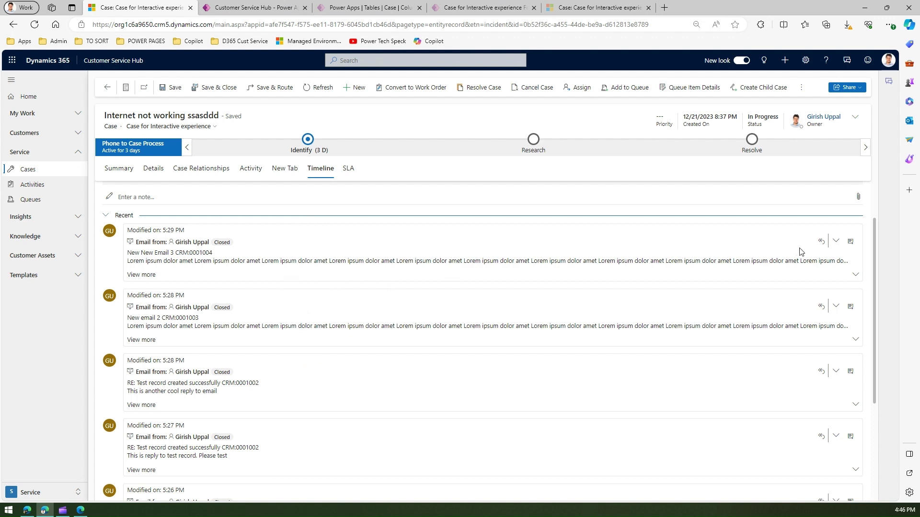
- Set the timeline's 'Show email as' option to Conversations
{"action": "left_click_drag", "start_coordinate": [875, 244], "coordinate": [878, 202]}
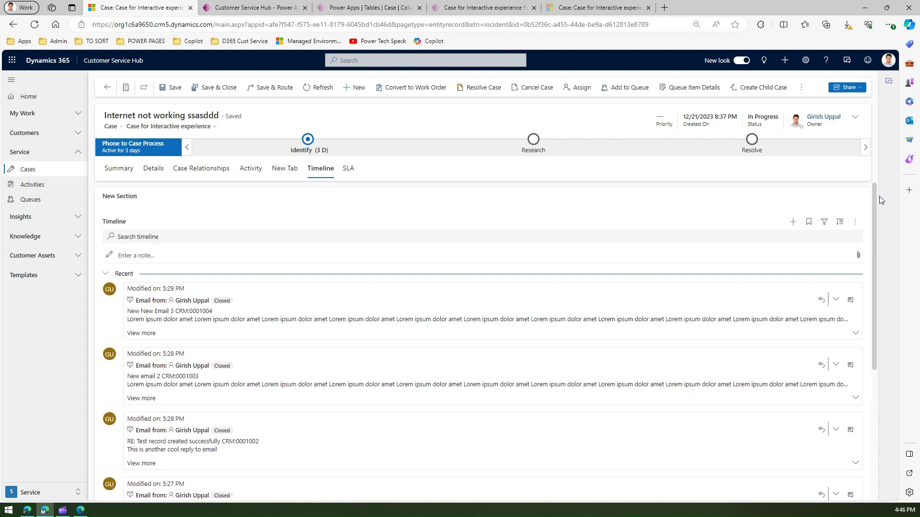
{"action": "left_click", "coordinate": [857, 223]}
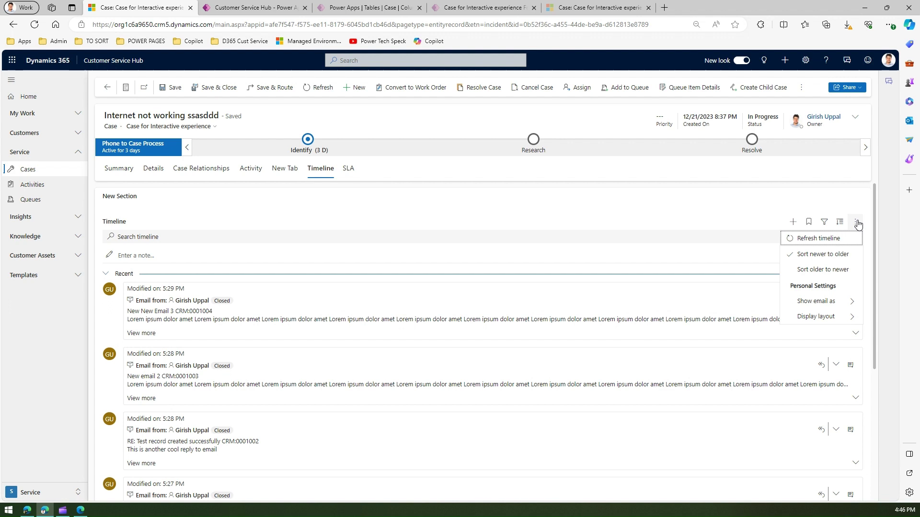
{"action": "mouse_move", "coordinate": [842, 302]}
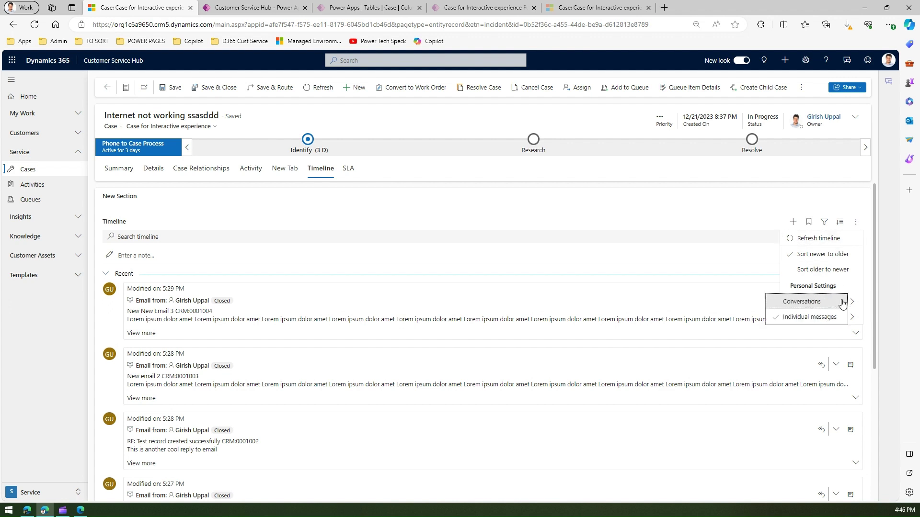
{"action": "left_click", "coordinate": [805, 303]}
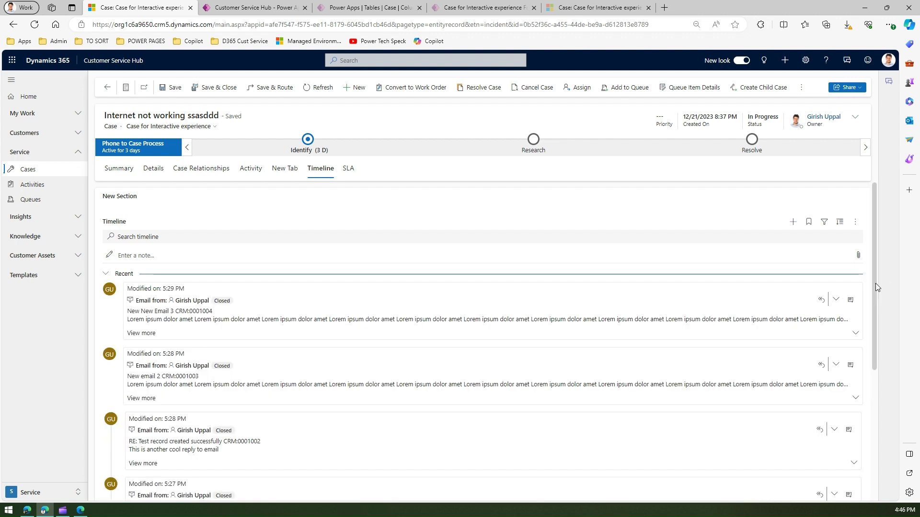
{"action": "left_click_drag", "start_coordinate": [875, 284], "coordinate": [870, 332]}
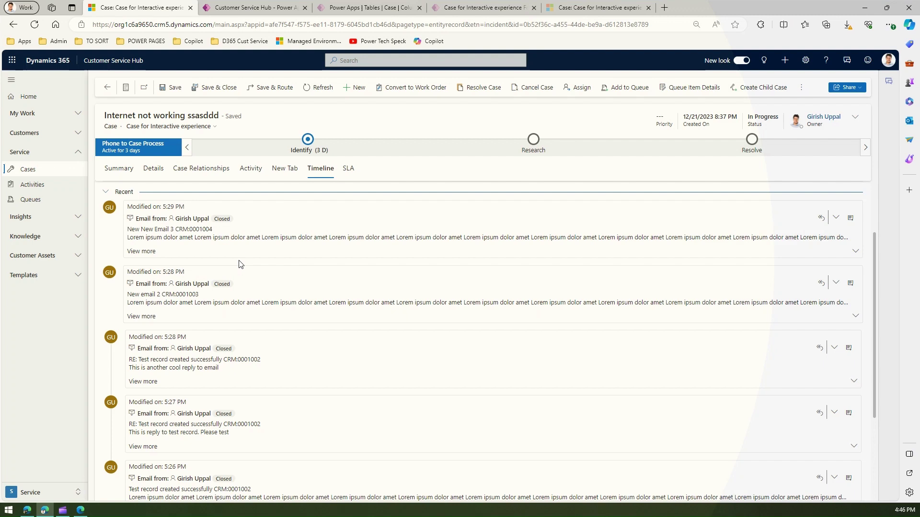
- Reply to New New Email 3 with the body 'Test reply' and send it
{"action": "left_click", "coordinate": [837, 218]}
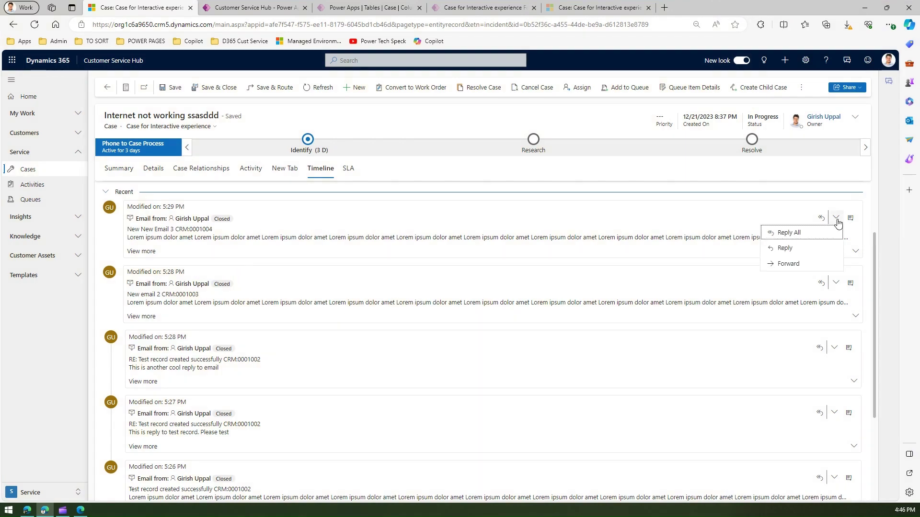
{"action": "left_click", "coordinate": [792, 248]}
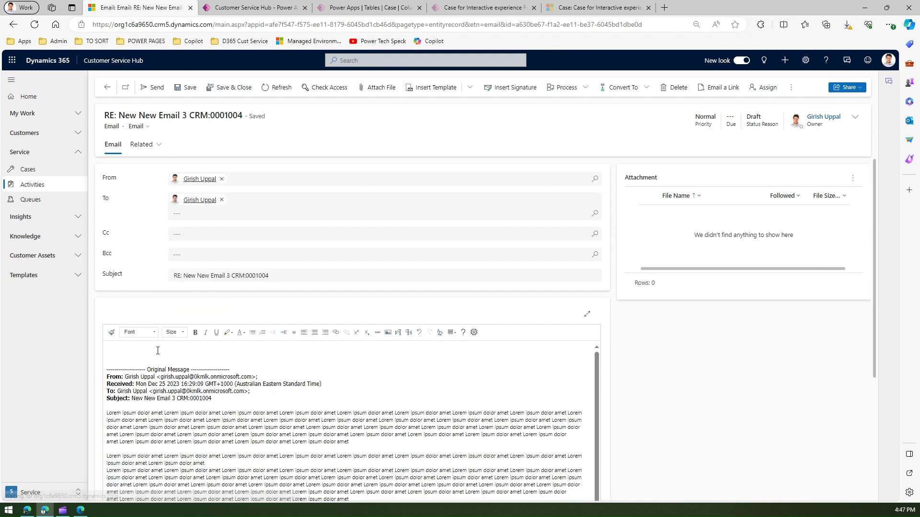
{"action": "type", "text": "st "}
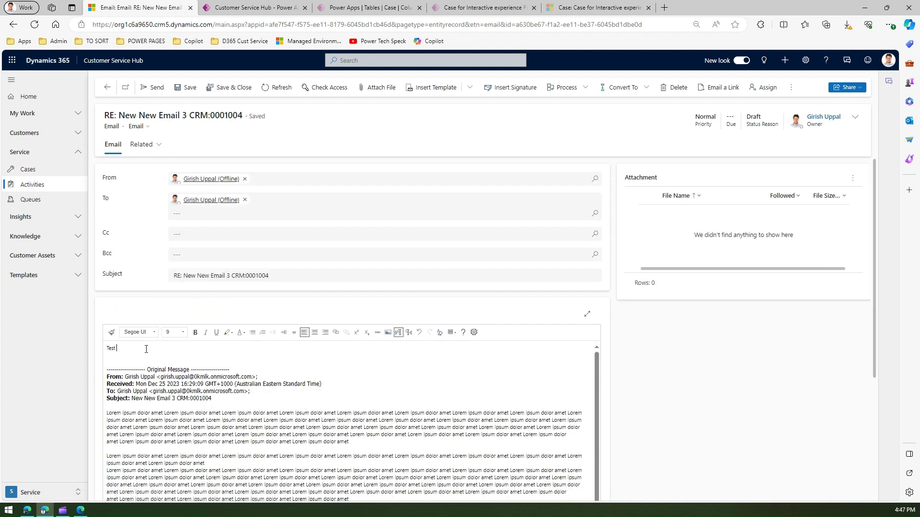
{"action": "type", "text": "reply"}
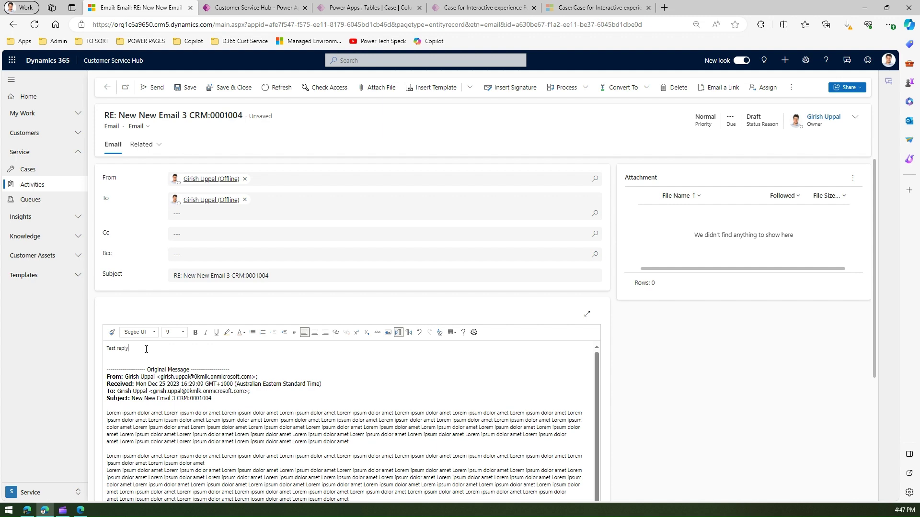
{"action": "left_click", "coordinate": [155, 88]}
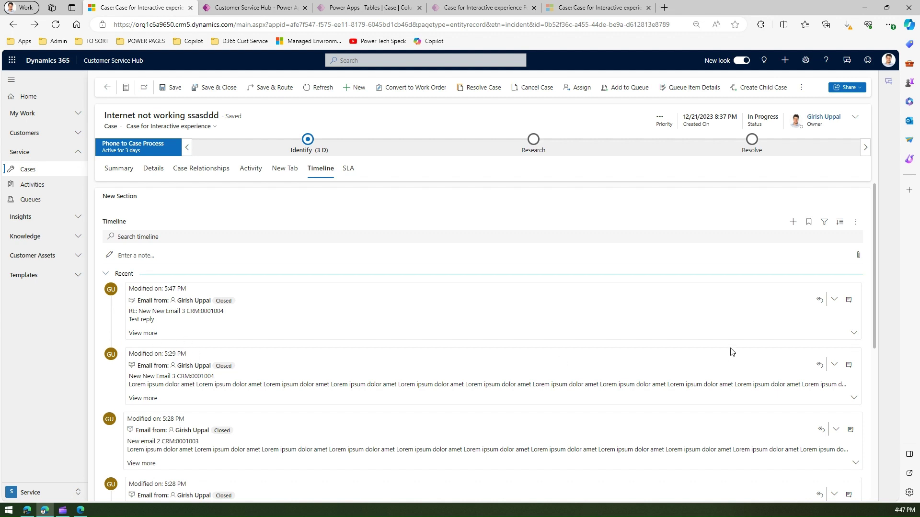
{"action": "left_click_drag", "start_coordinate": [872, 307], "coordinate": [892, 409]}
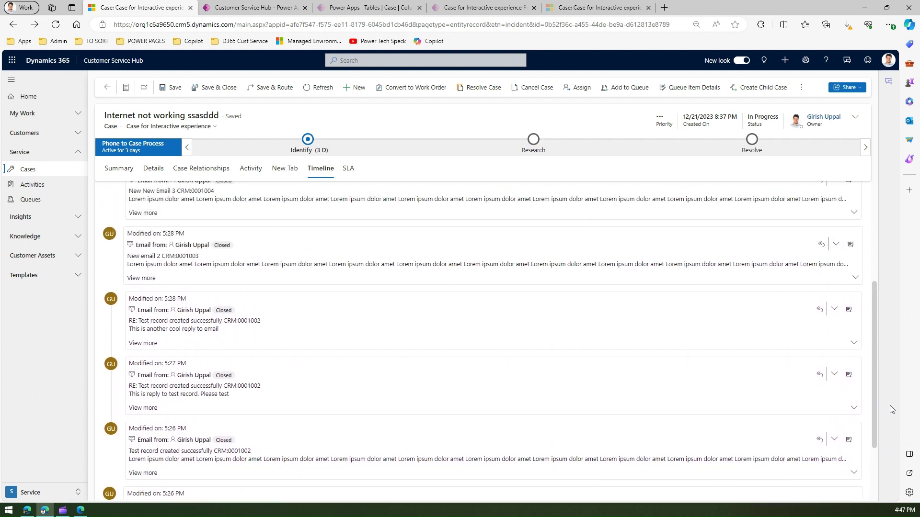
{"action": "left_click_drag", "start_coordinate": [892, 410], "coordinate": [900, 346]}
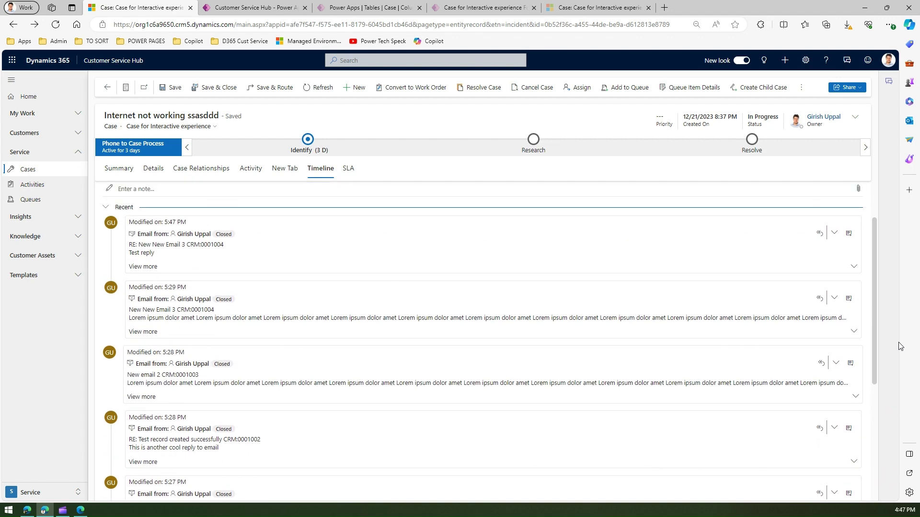
- Switch the timeline's 'Show email as' option to Individual messages and scroll through the entries
{"action": "scroll", "coordinate": [879, 258], "scroll_direction": "up", "scroll_amount": 2}
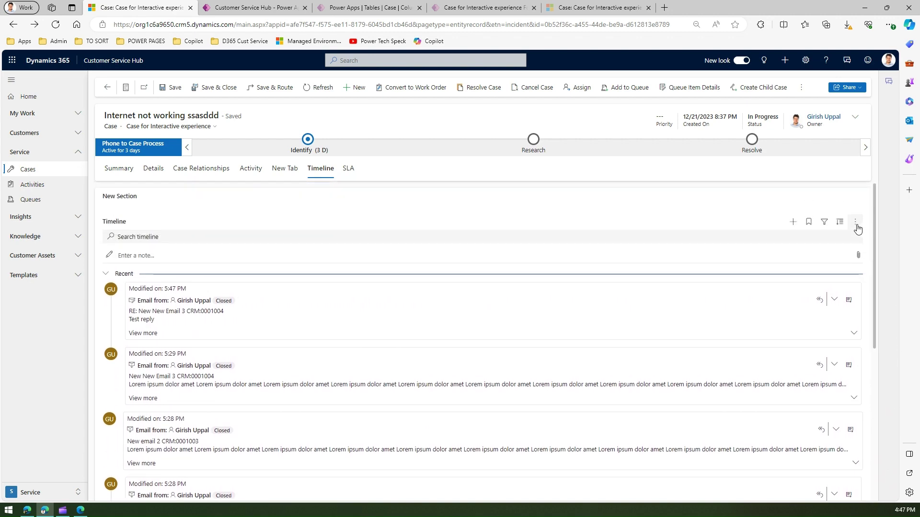
{"action": "left_click", "coordinate": [856, 222]}
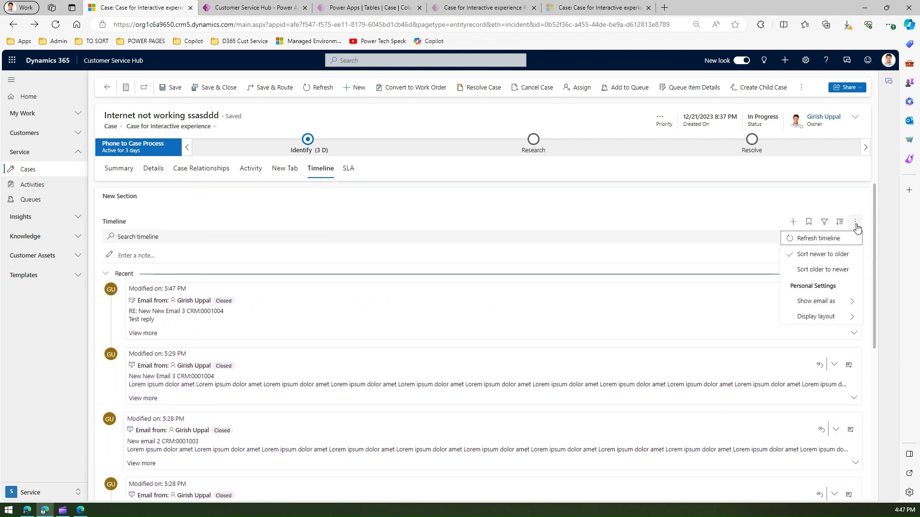
{"action": "left_click", "coordinate": [853, 302]}
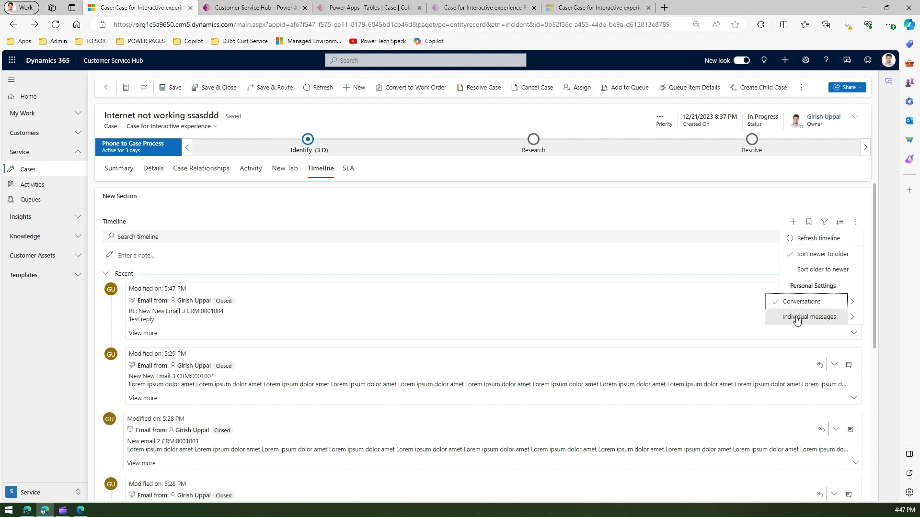
{"action": "left_click", "coordinate": [790, 318]}
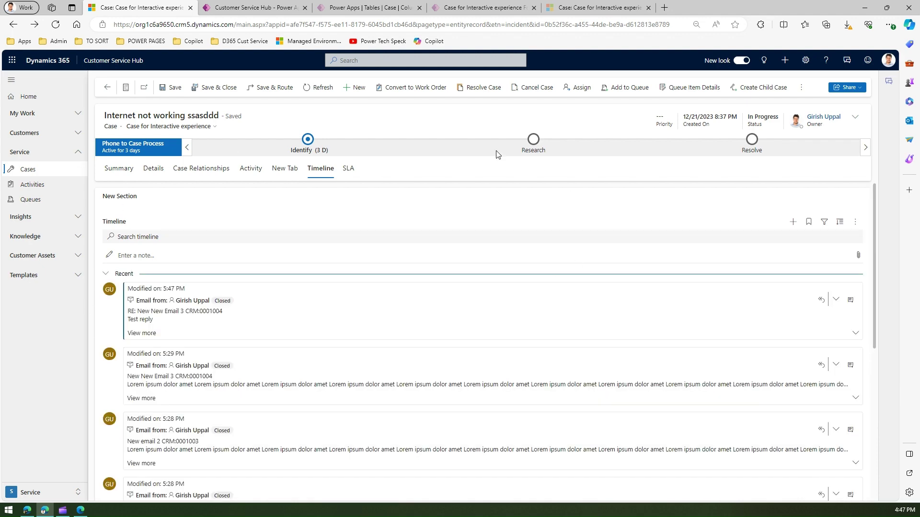
{"action": "scroll", "coordinate": [337, 288], "scroll_direction": "down", "scroll_amount": 10}
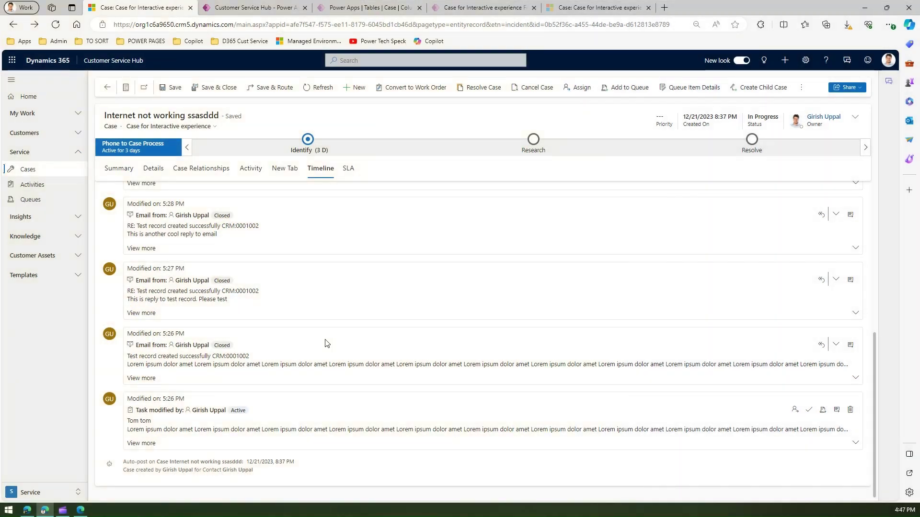
{"action": "scroll", "coordinate": [325, 343], "scroll_direction": "up", "scroll_amount": 10}
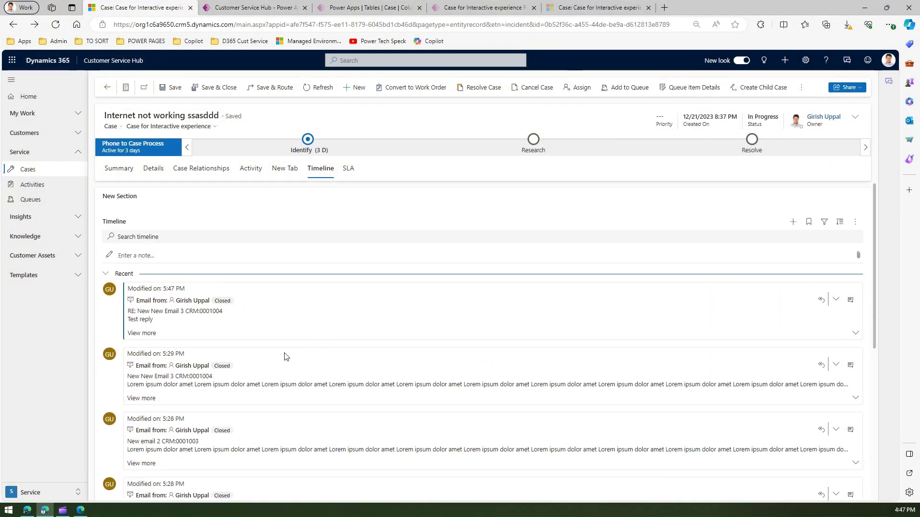
- Enable 'Show emails as conversation on Timeline' on the Personalization Settings Email tab and confirm with OK
{"action": "left_click", "coordinate": [806, 61]}
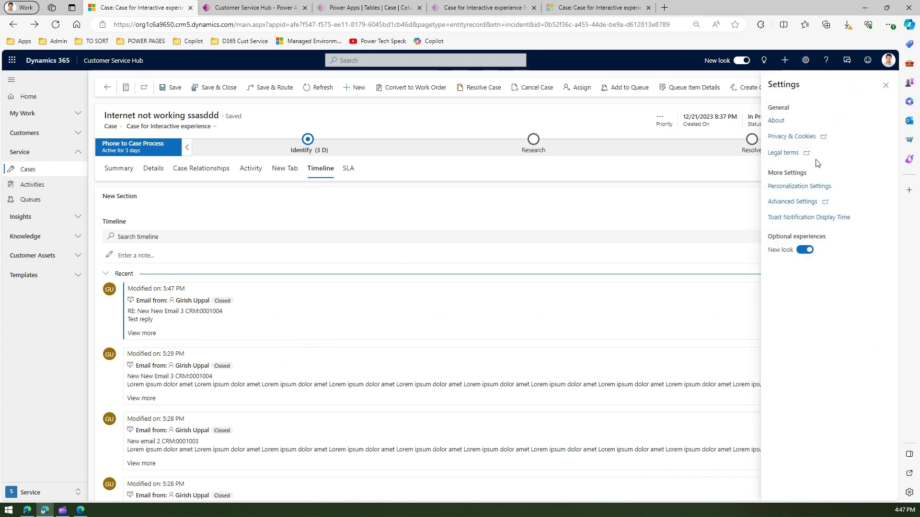
{"action": "left_click", "coordinate": [816, 188]}
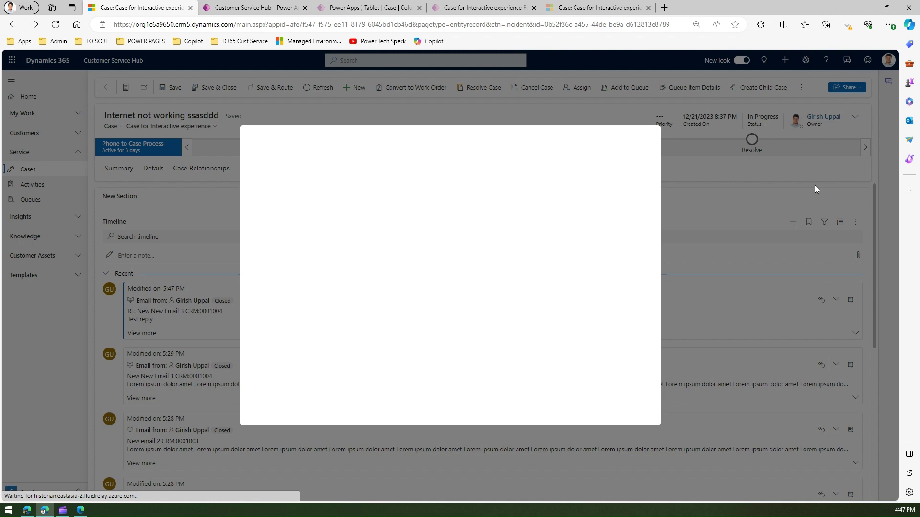
{"action": "left_click", "coordinate": [465, 182]}
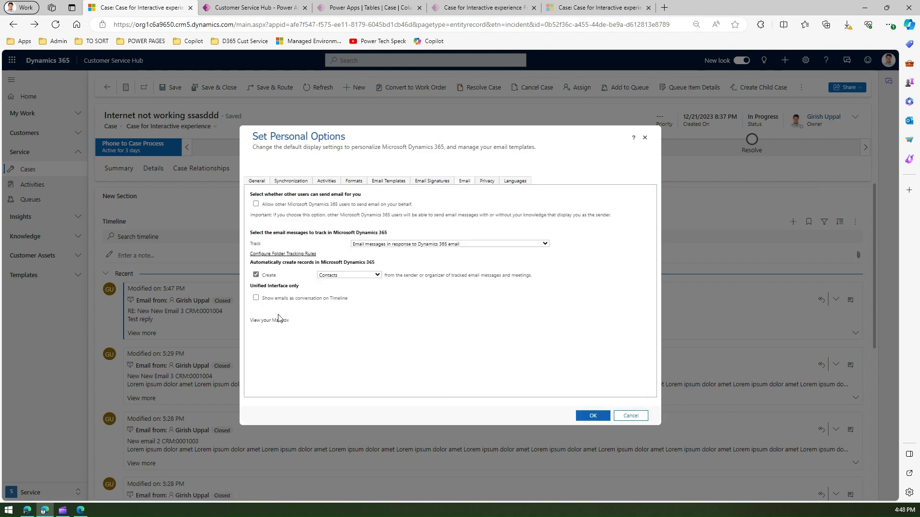
{"action": "key", "text": "ctrl+plus"}
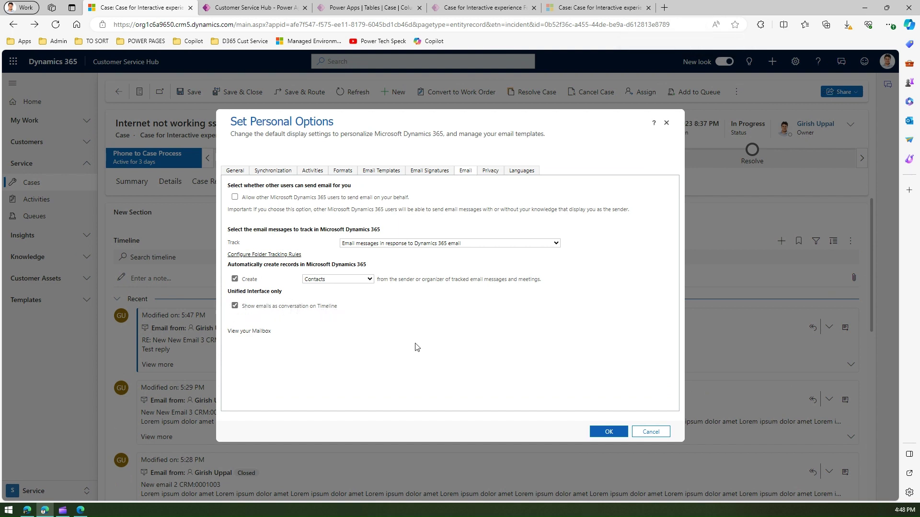
{"action": "left_click", "coordinate": [612, 432]}
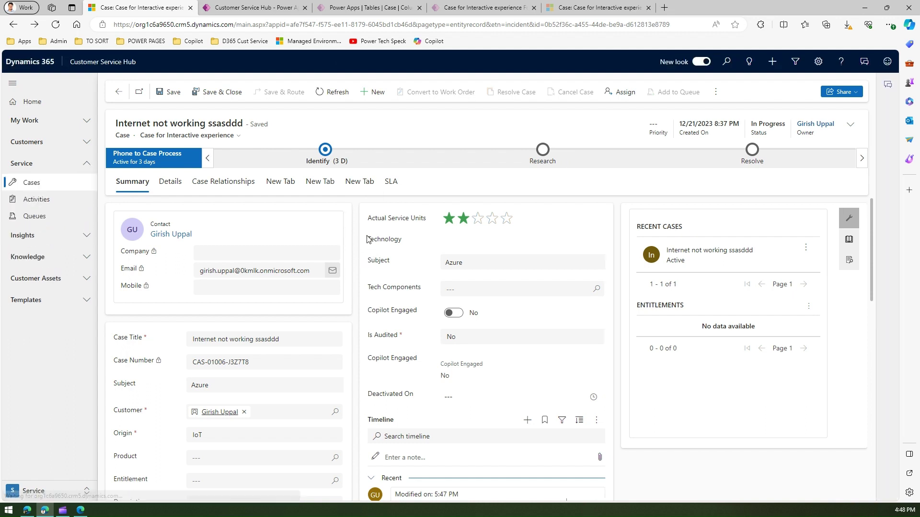
- Refresh the case page with F5, then scroll through its Timeline tab's separately listed emails
{"action": "left_click", "coordinate": [364, 186]}
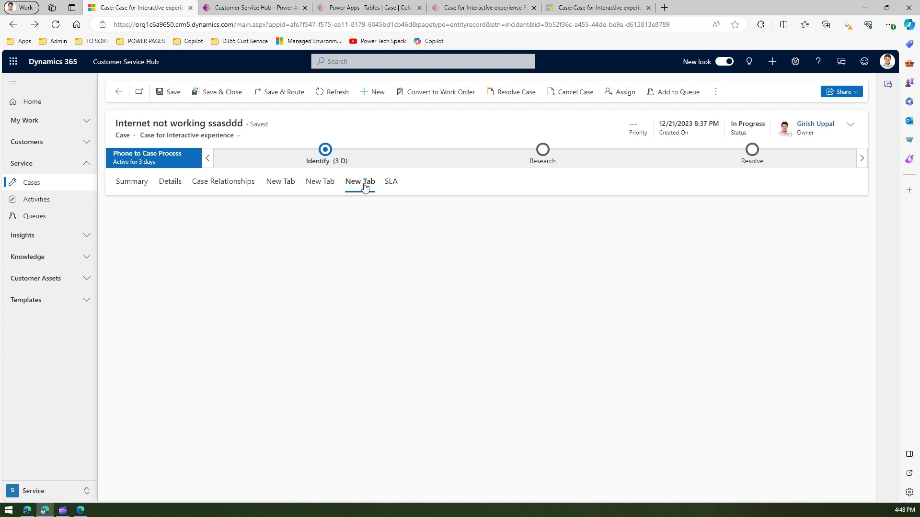
{"action": "key", "text": "F5"}
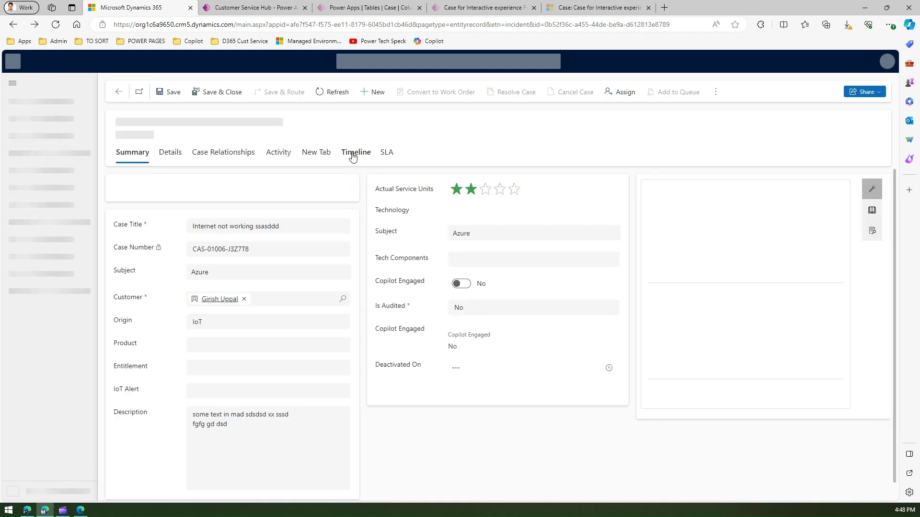
{"action": "left_click", "coordinate": [353, 153]}
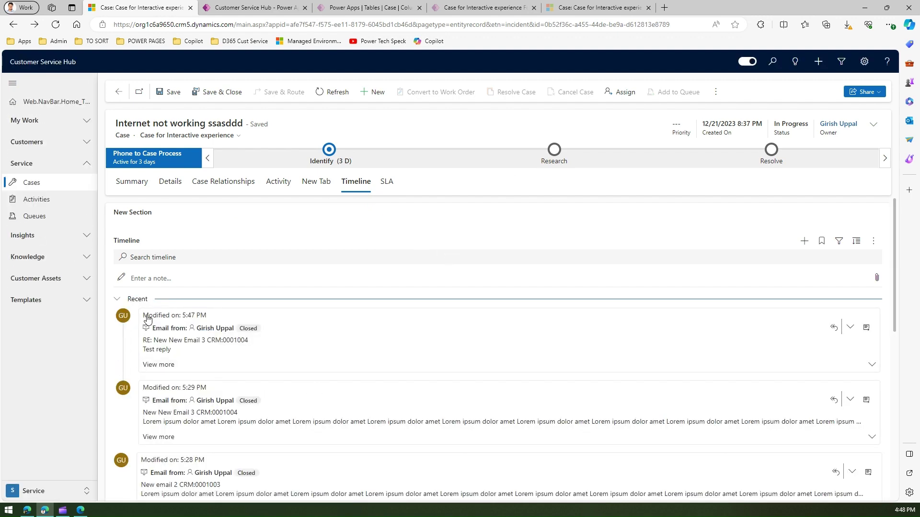
{"action": "left_click_drag", "start_coordinate": [872, 293], "coordinate": [877, 264]}
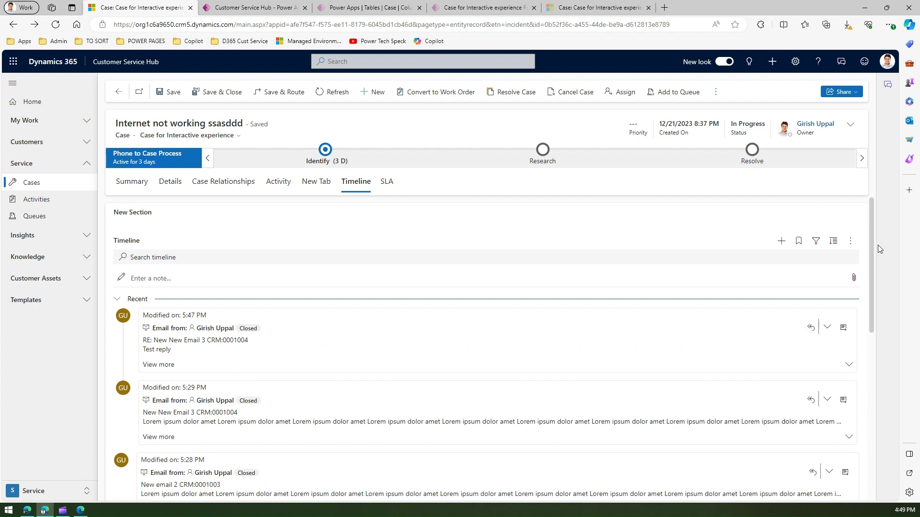
{"action": "left_click_drag", "start_coordinate": [879, 301], "coordinate": [879, 348]}
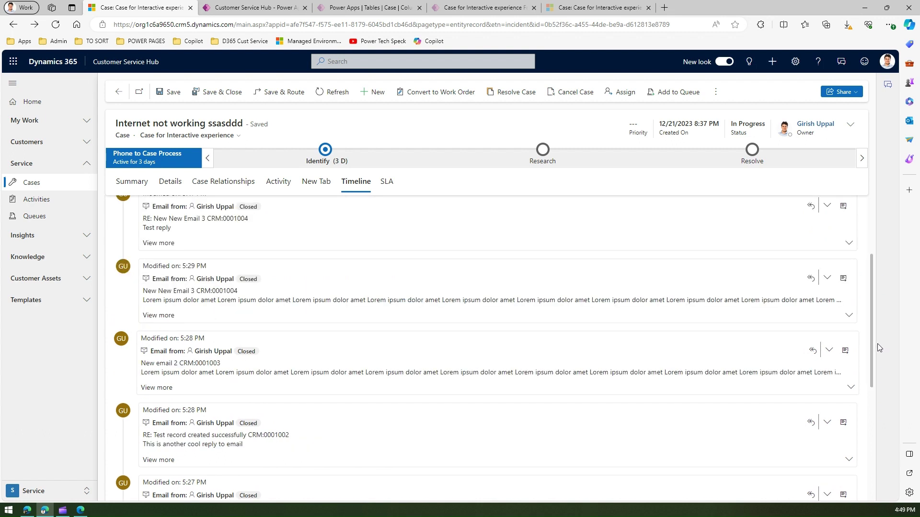